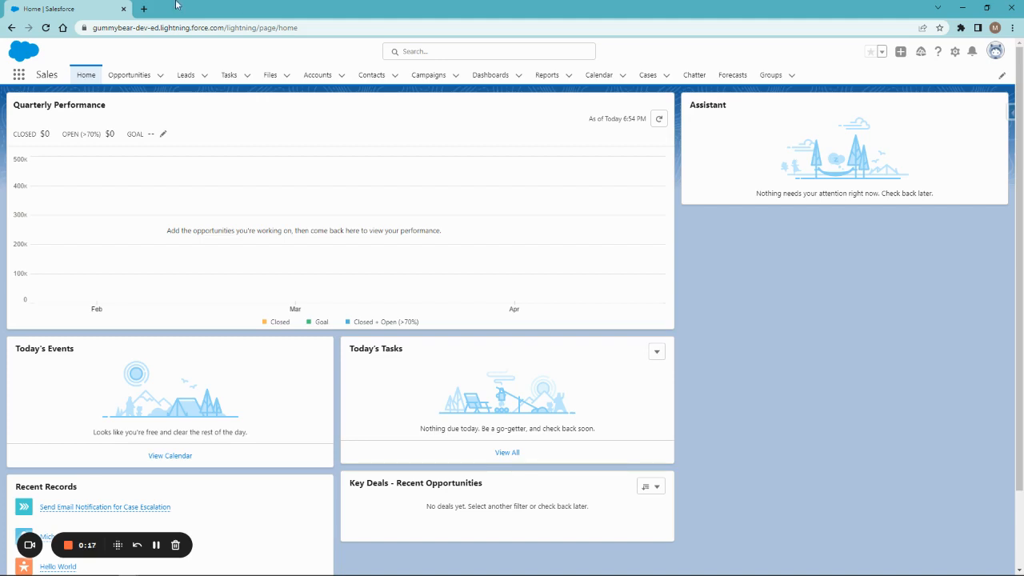
Step: Open Setup and find the App Manager by searching for "app manager"
click(956, 54)
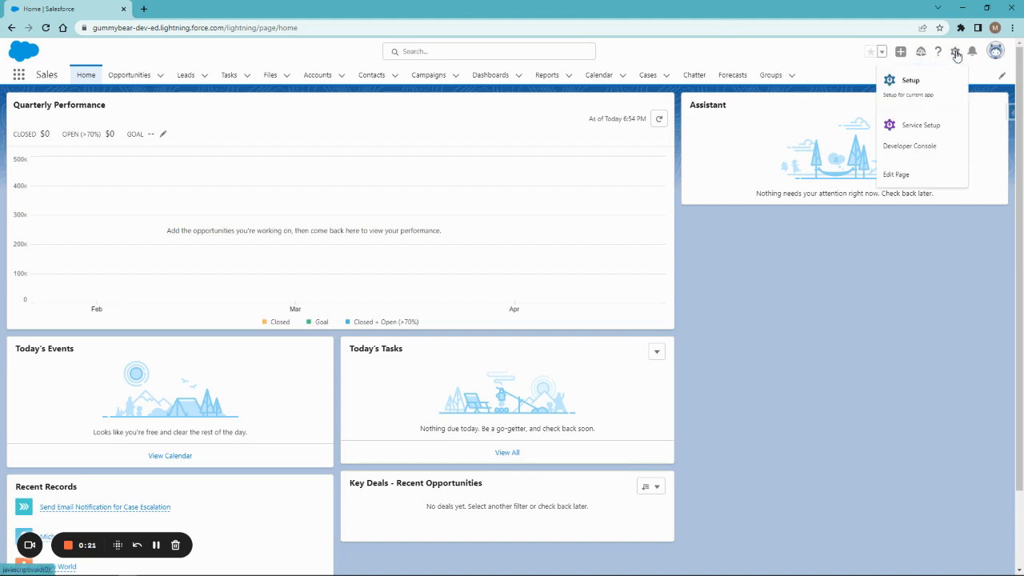
click(896, 79)
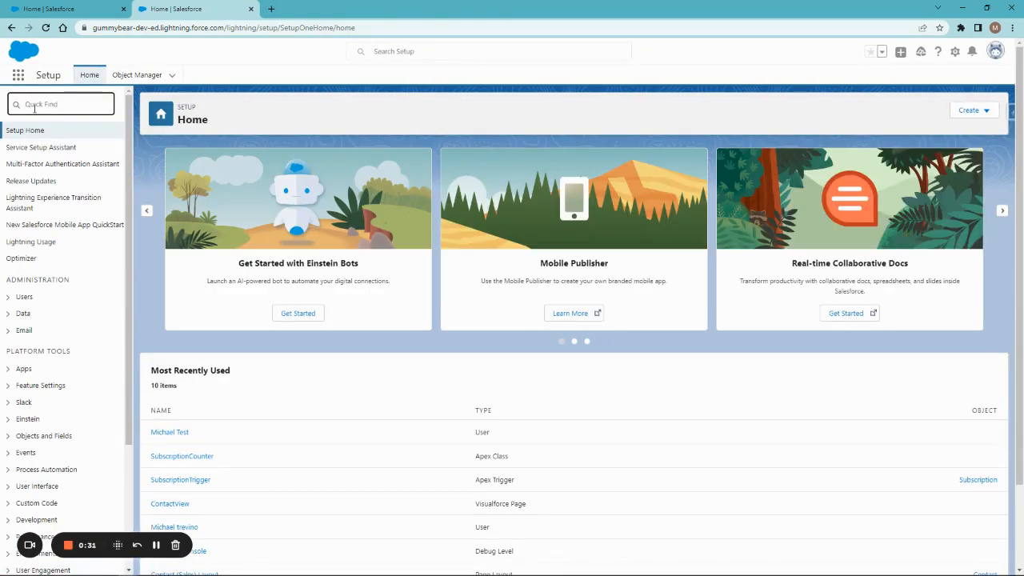
text(app manager)
click(50, 149)
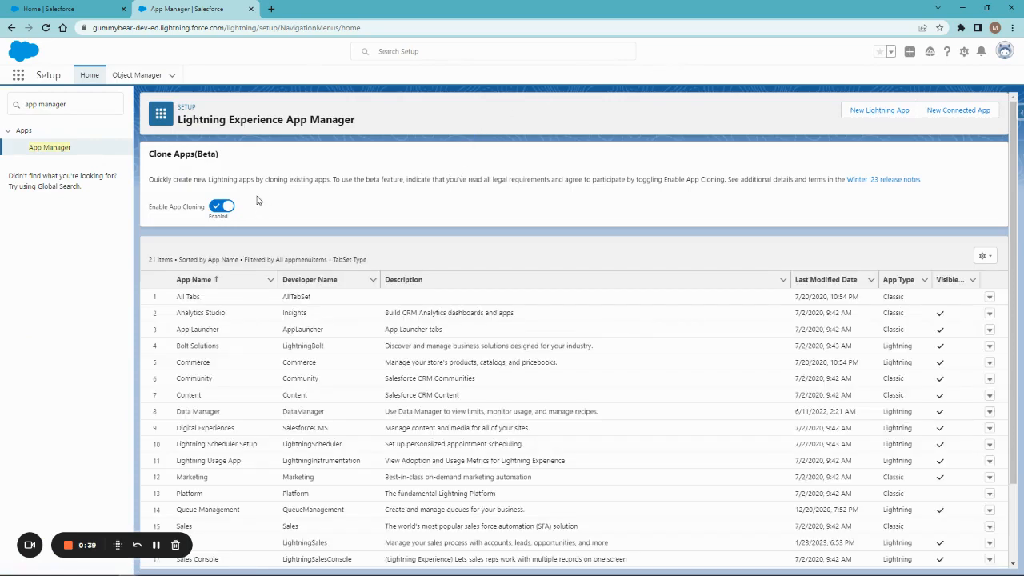
Step: Open the Sales Console app for editing and show its Navigation Items settings
scroll(228, 376, down, 2)
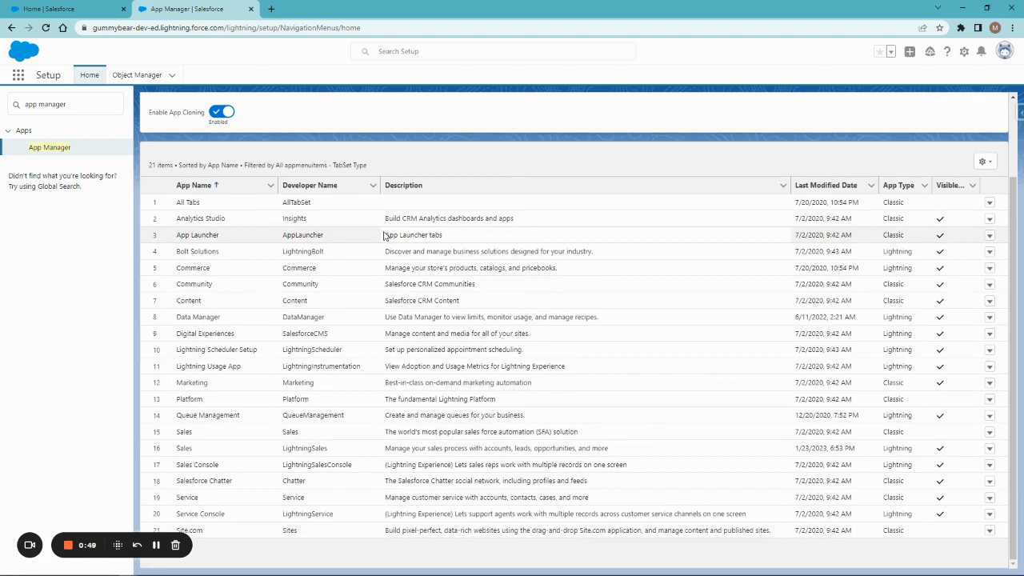
click(990, 466)
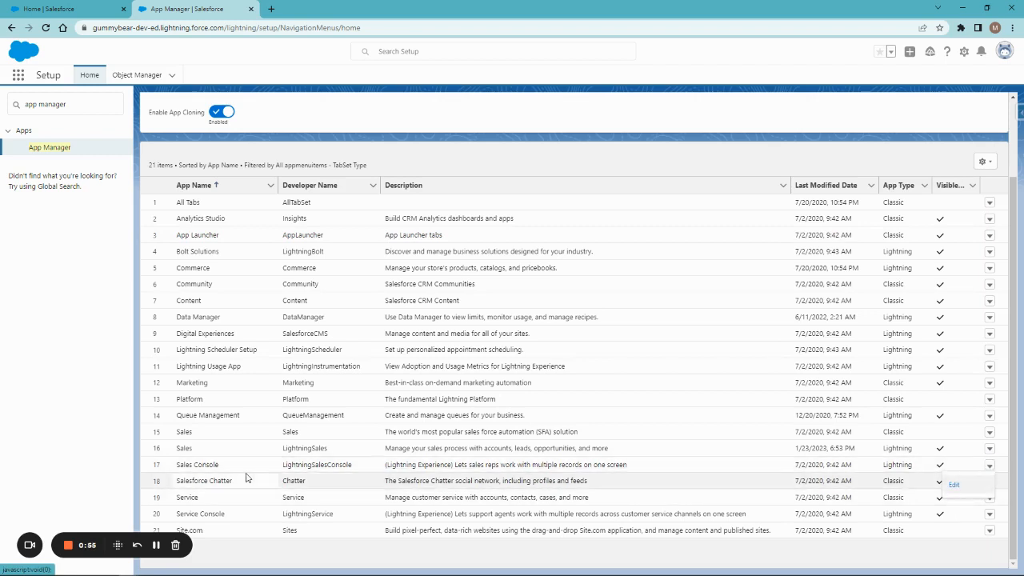
click(956, 486)
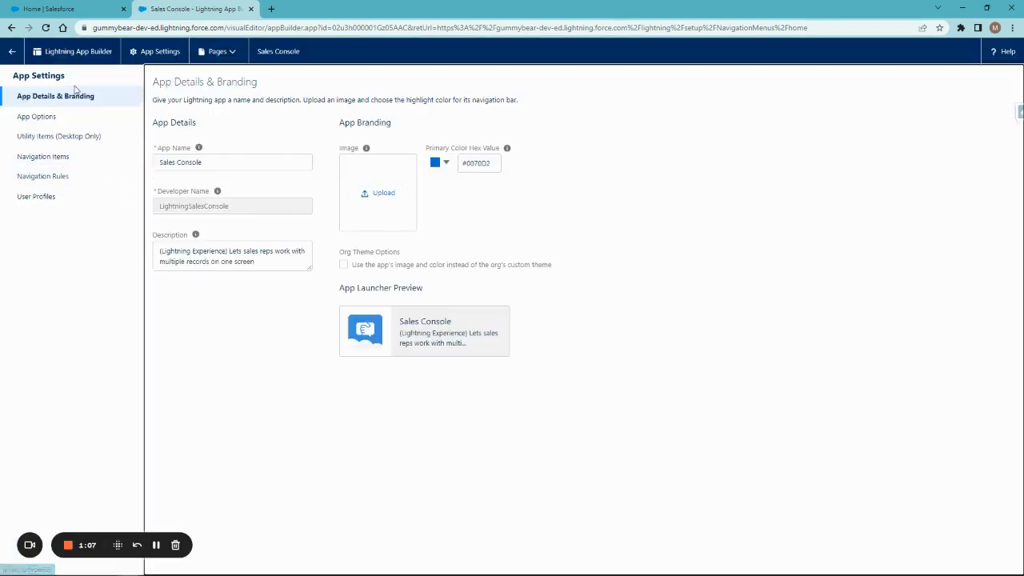
click(56, 163)
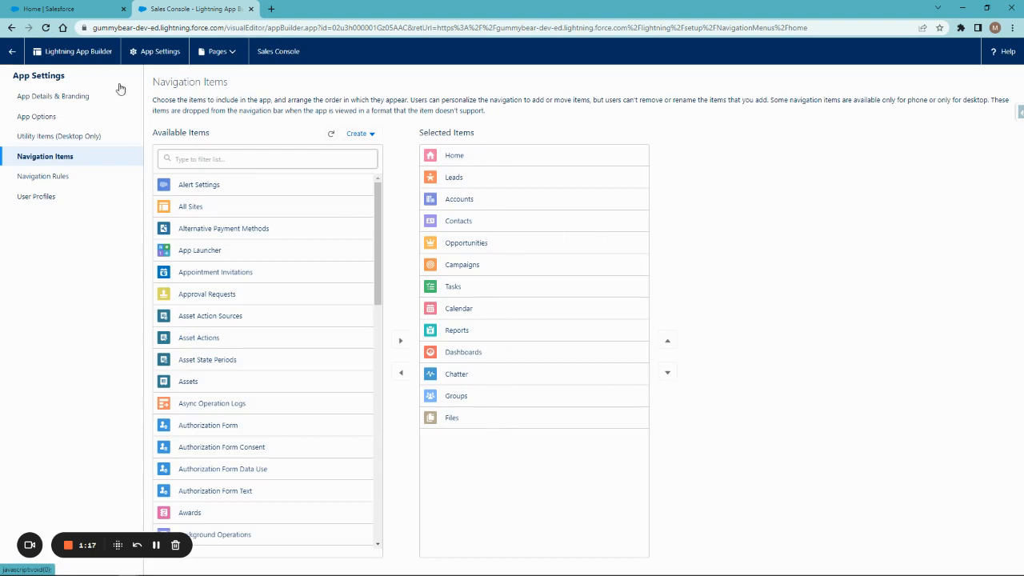
Step: Check the Sales home page's navigation bar, then remove Files, Groups and Chatter from Sales Console's selected navigation items
click(60, 7)
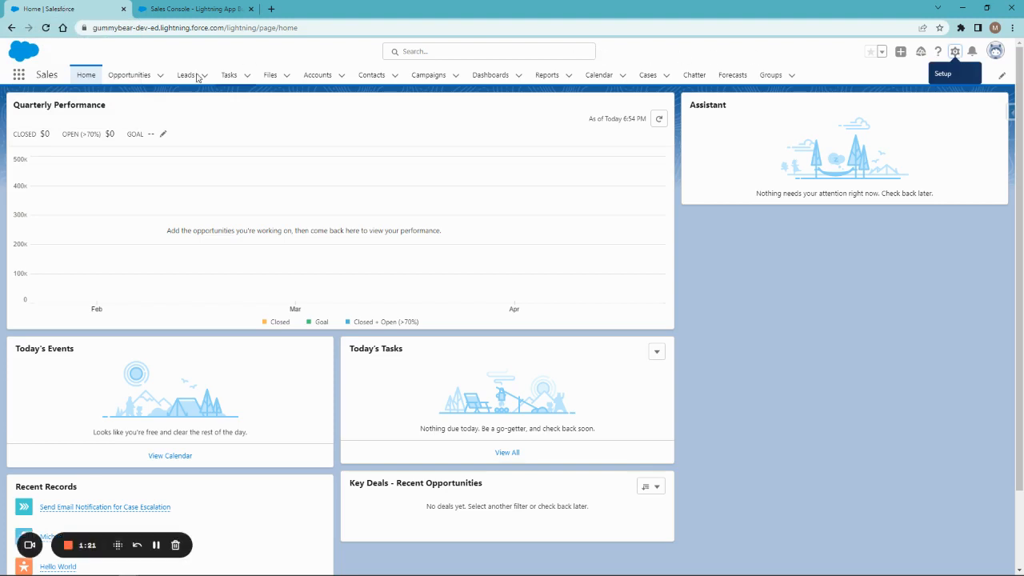
click(201, 7)
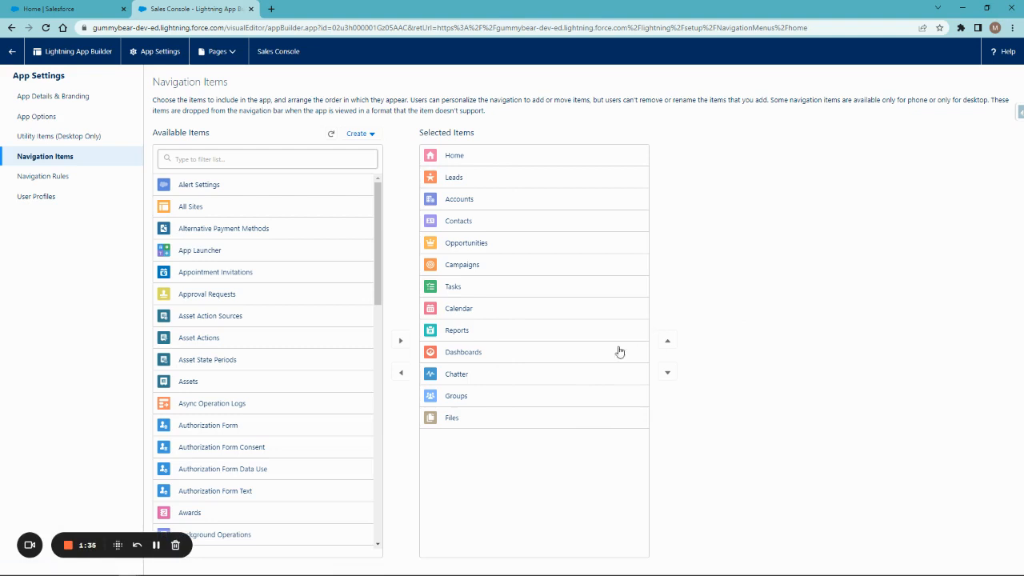
click(497, 421)
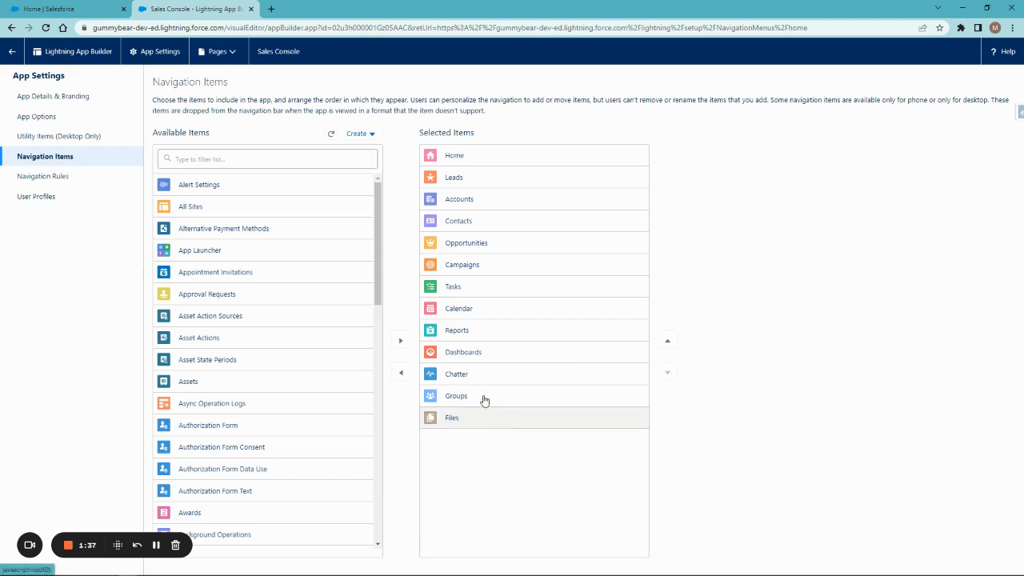
shift+click(484, 399)
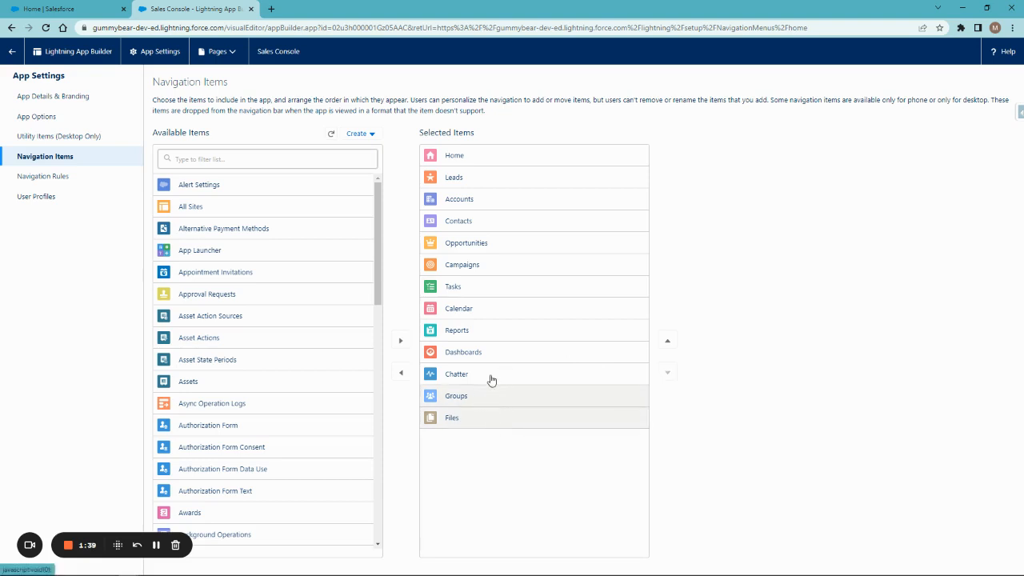
shift+click(491, 376)
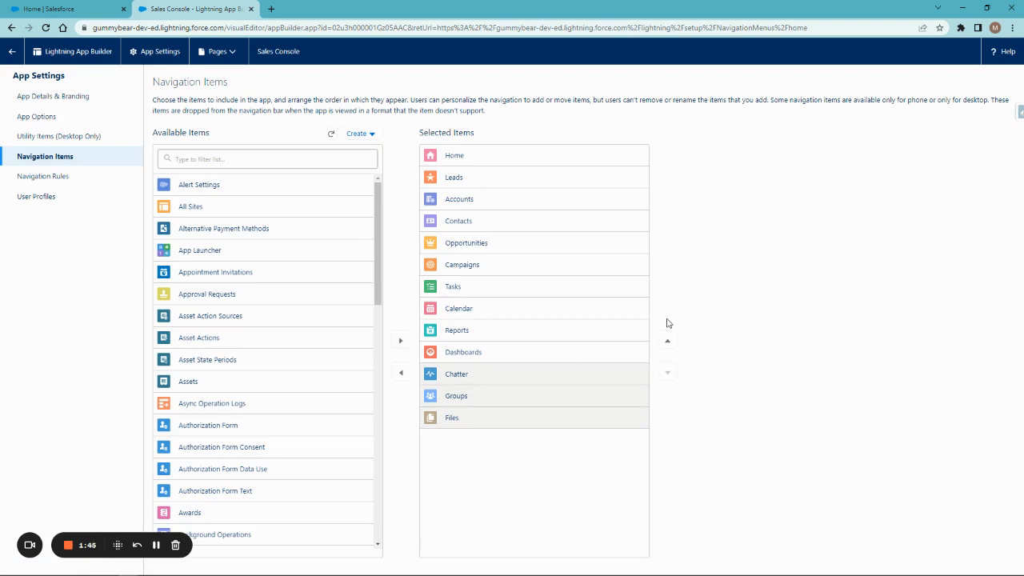
click(401, 373)
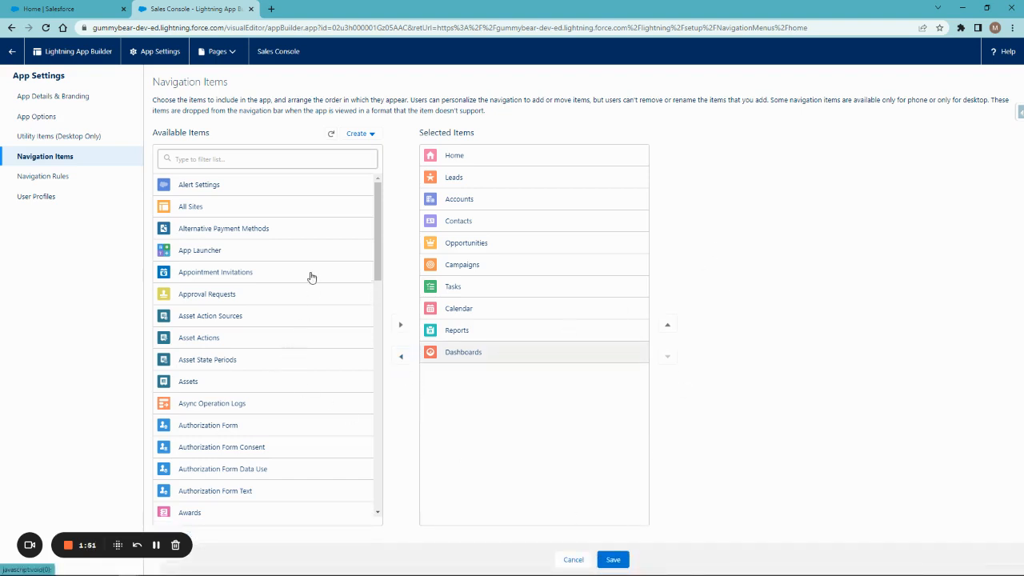
Step: Add Cases from the available items to Sales Console's selected navigation items
scroll(312, 276, down, 3)
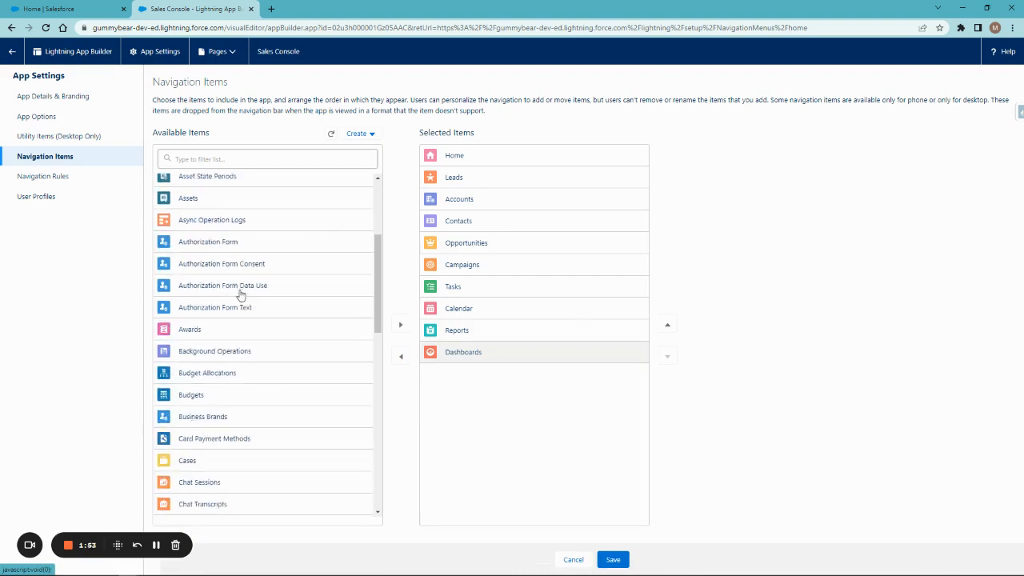
scroll(240, 294, down, 2)
click(182, 377)
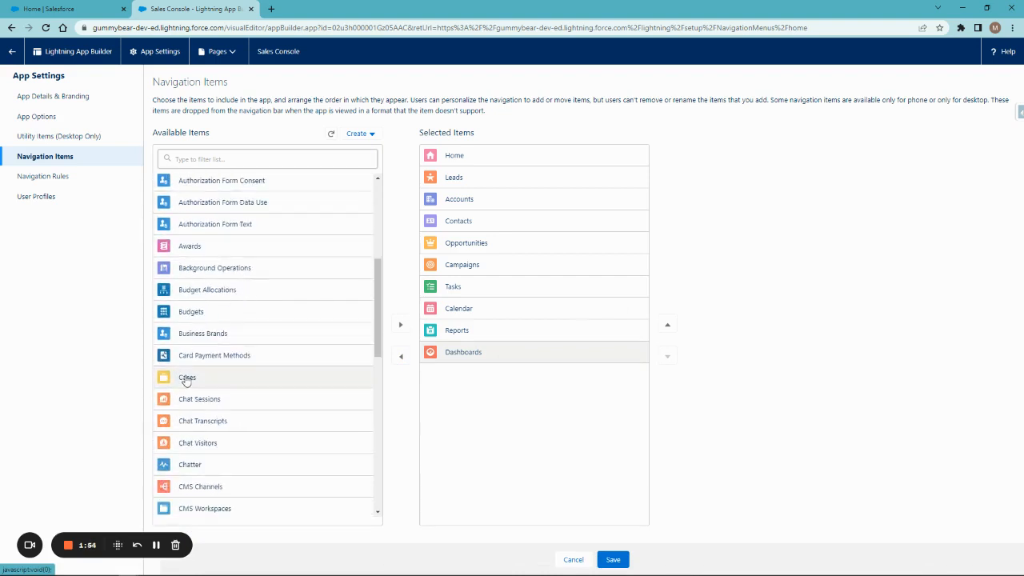
click(399, 327)
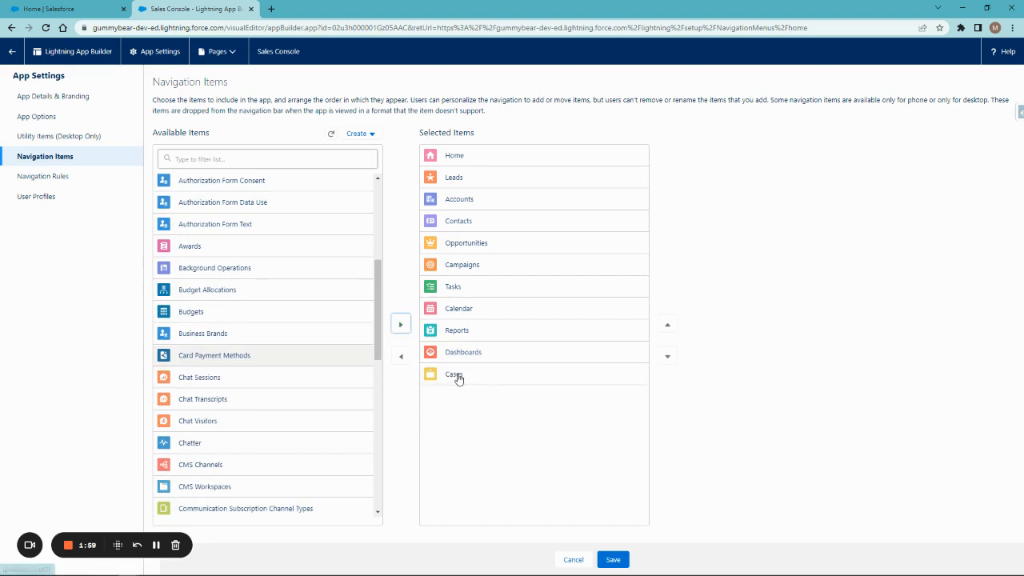
Step: Reorder the selected items by moving Tasks up above Campaigns and Campaigns down to the end of the list
scroll(240, 370, down, 2)
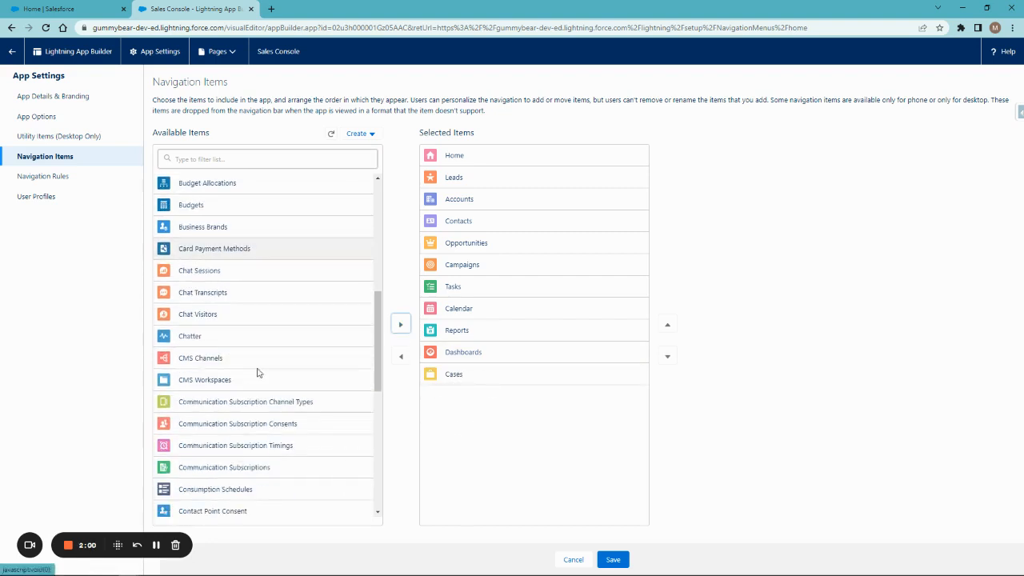
click(493, 291)
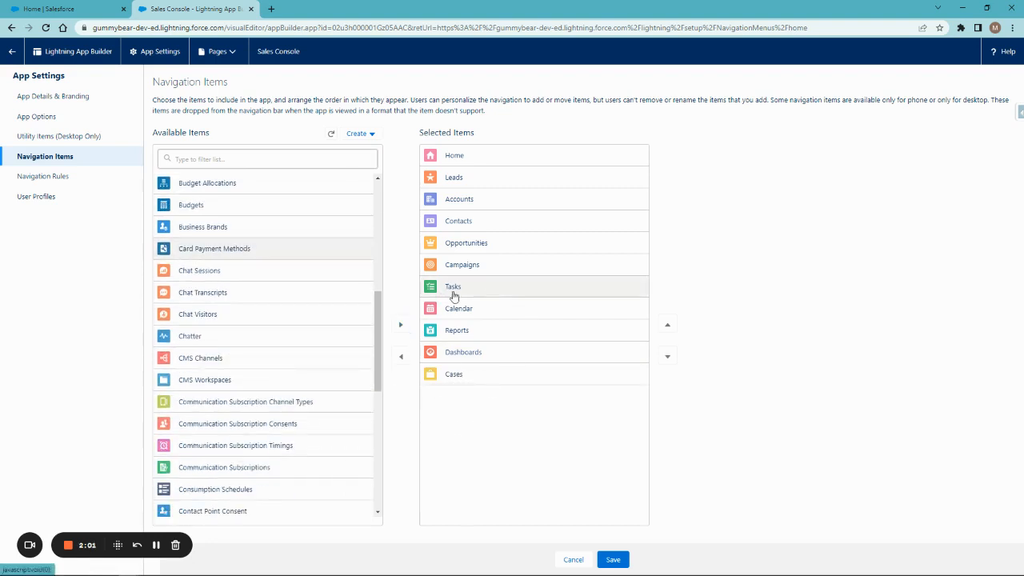
click(668, 326)
click(486, 288)
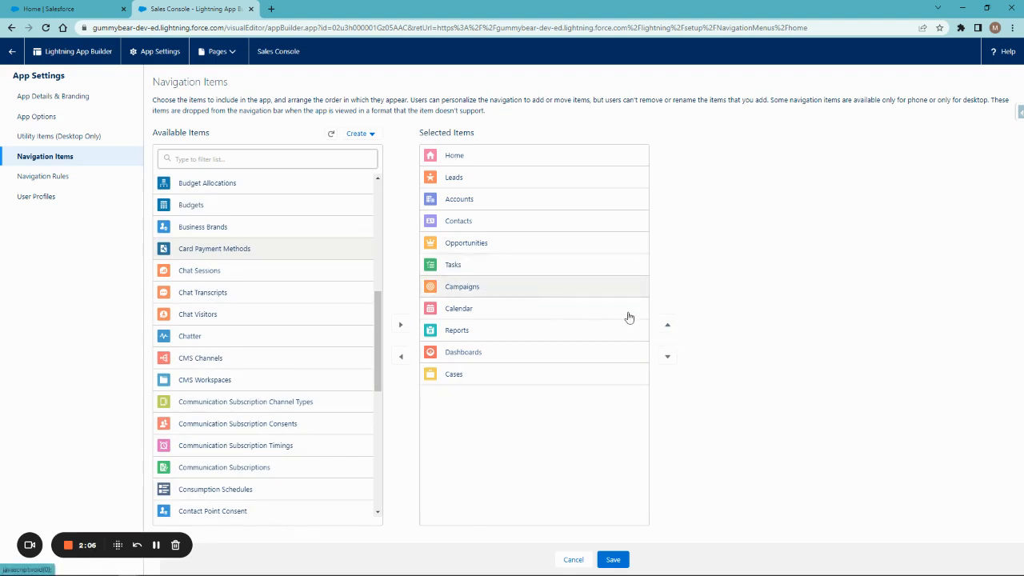
click(667, 357)
click(668, 356)
click(667, 357)
click(667, 356)
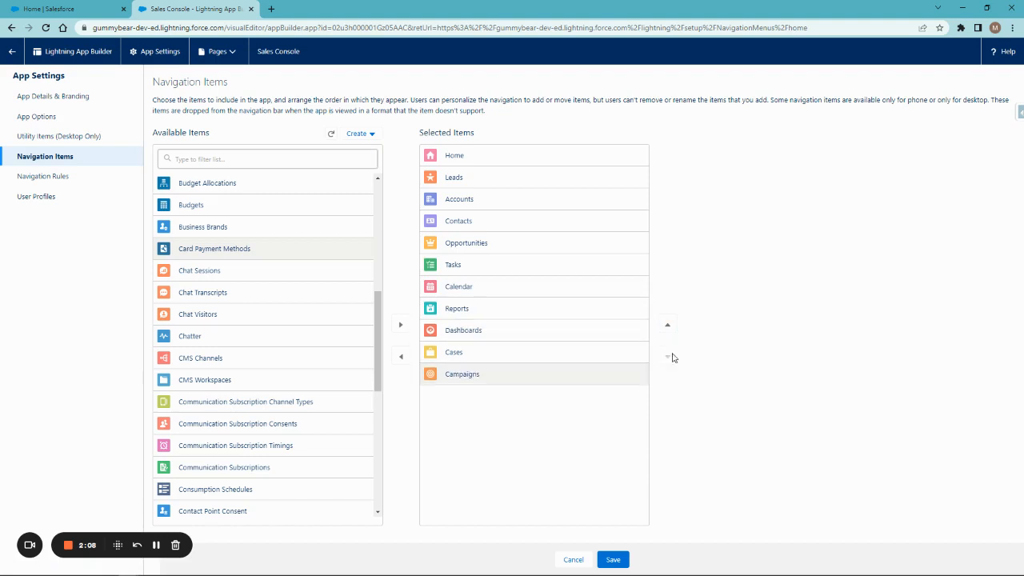
Step: Move Cases up to directly below Tasks, save the Sales Console navigation items and return to the App Manager
click(523, 352)
click(664, 328)
click(665, 328)
click(665, 328)
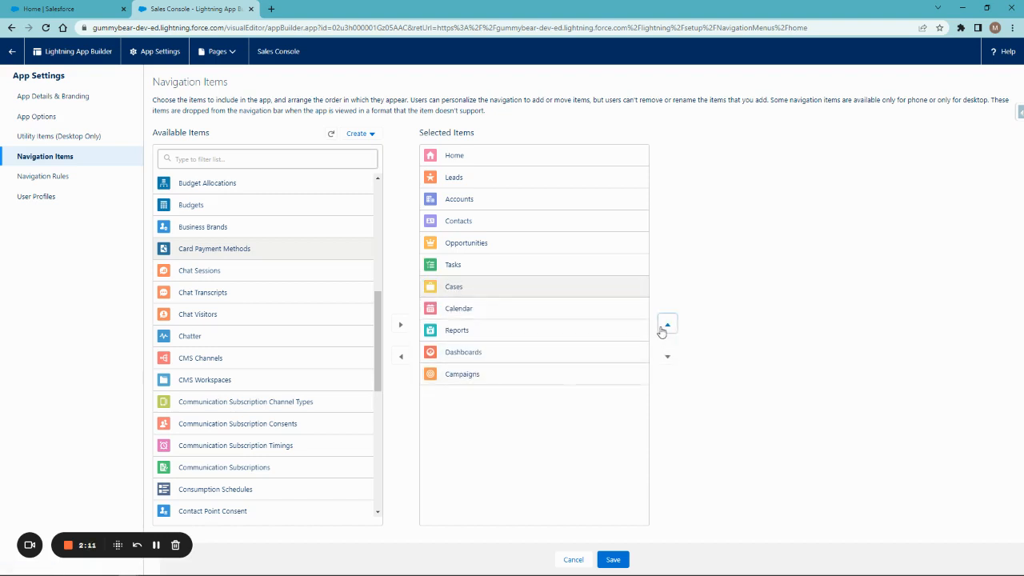
click(613, 559)
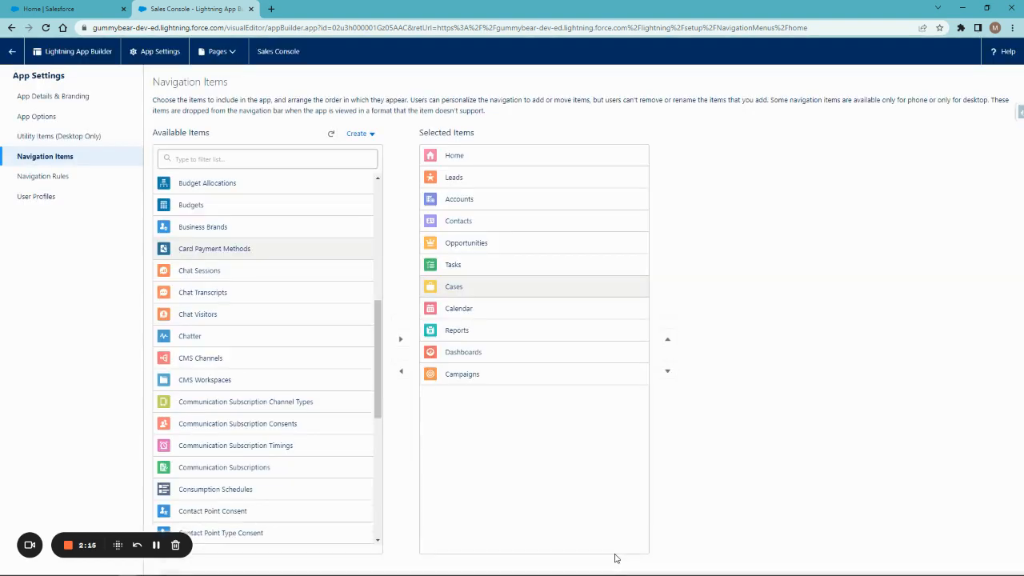
click(12, 51)
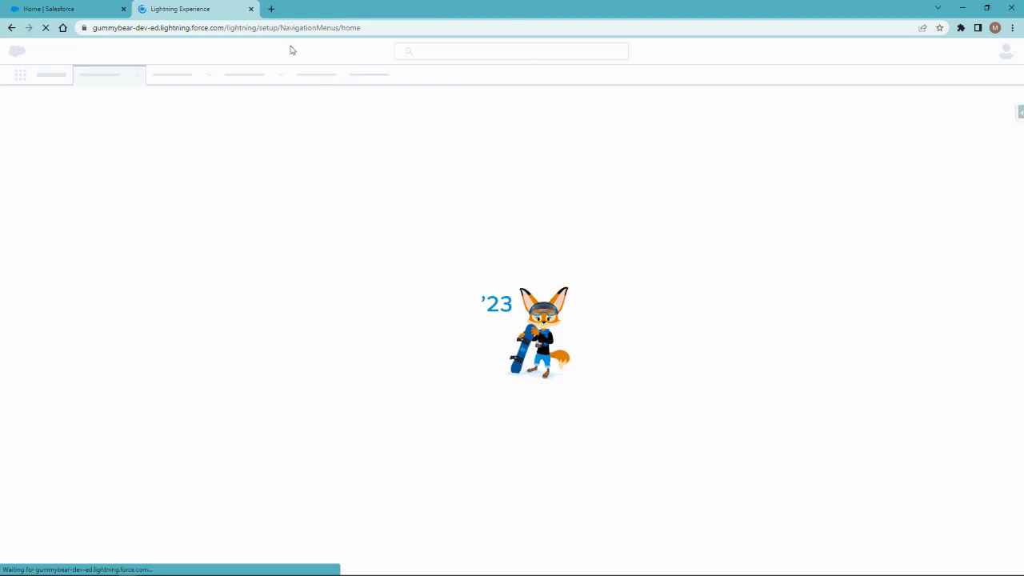
Step: Reload the Sales home page to check its navigation bar, and return to the App Manager
click(48, 9)
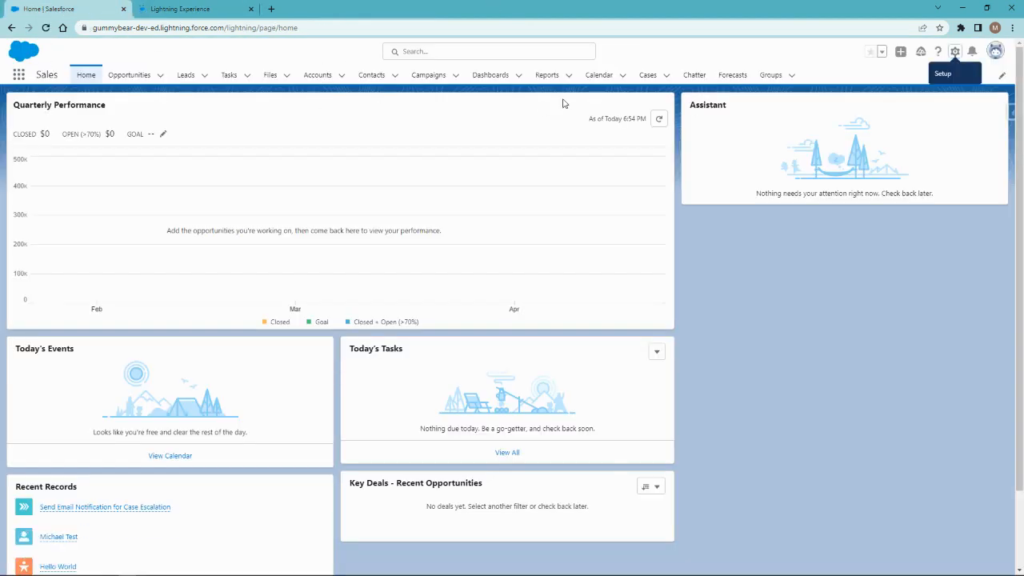
click(46, 28)
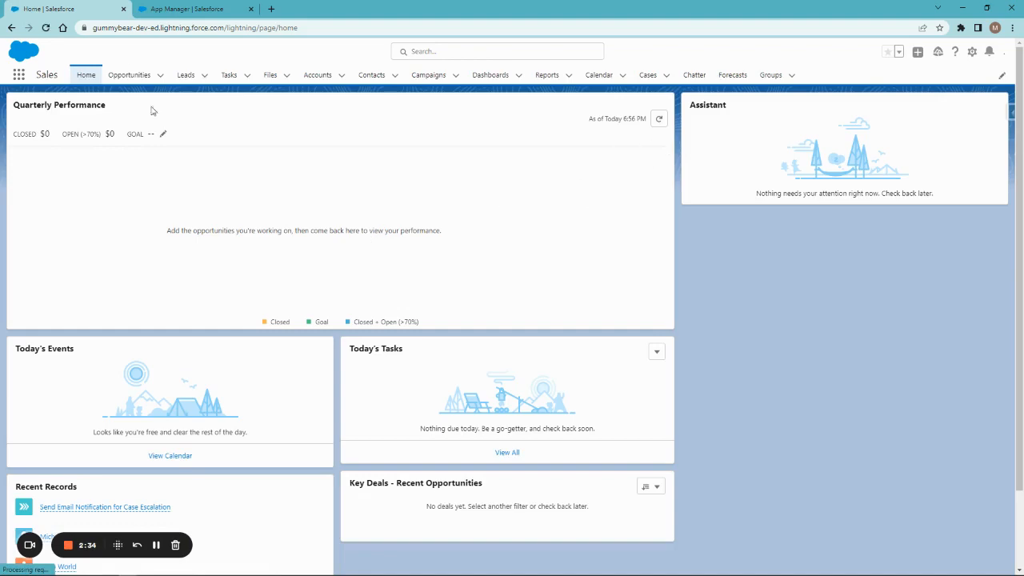
click(196, 9)
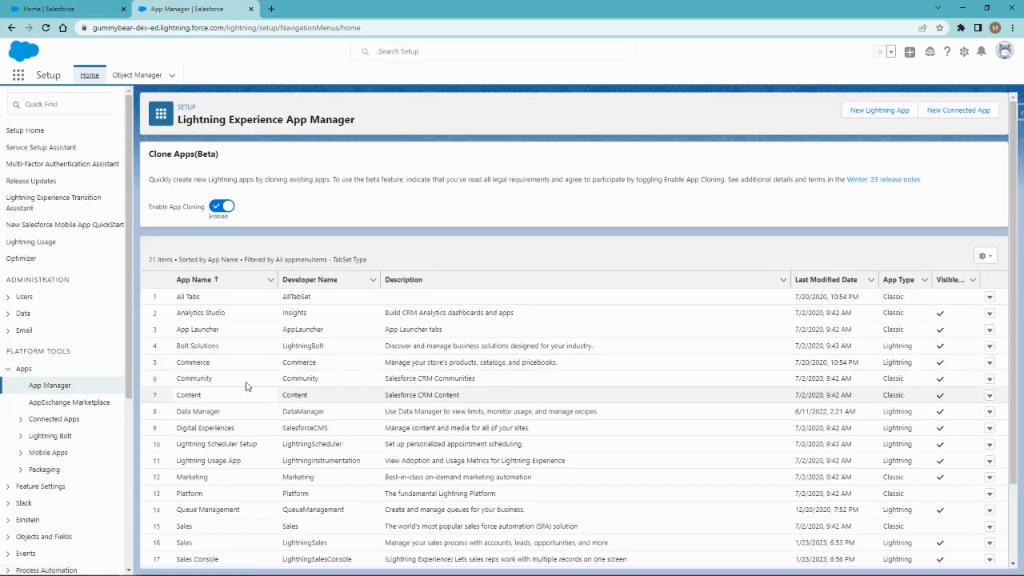
Step: Open the Lightning Sales app (LightningSales) for editing and show its Navigation Items settings
scroll(245, 386, down, 2)
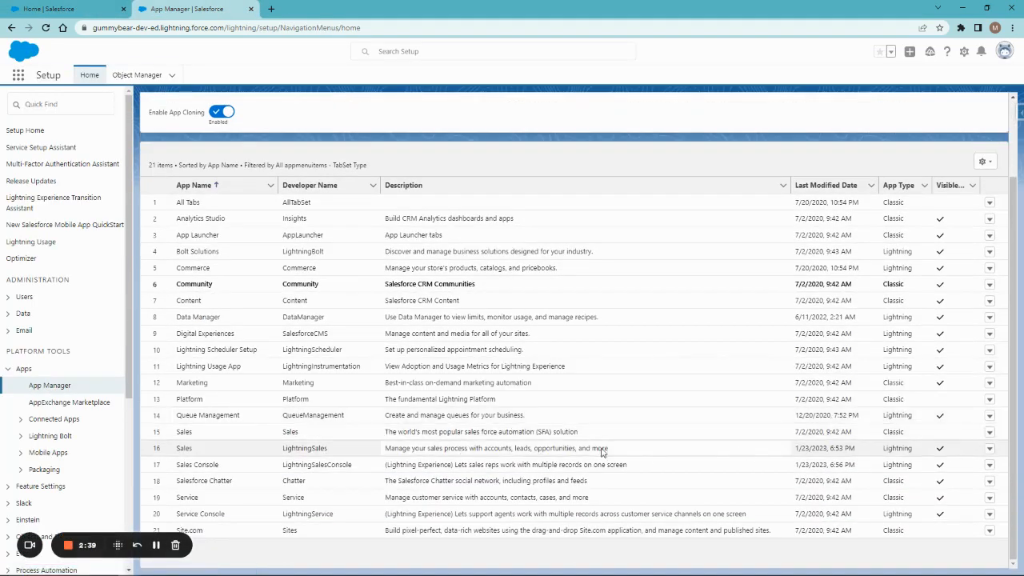
click(990, 448)
click(959, 467)
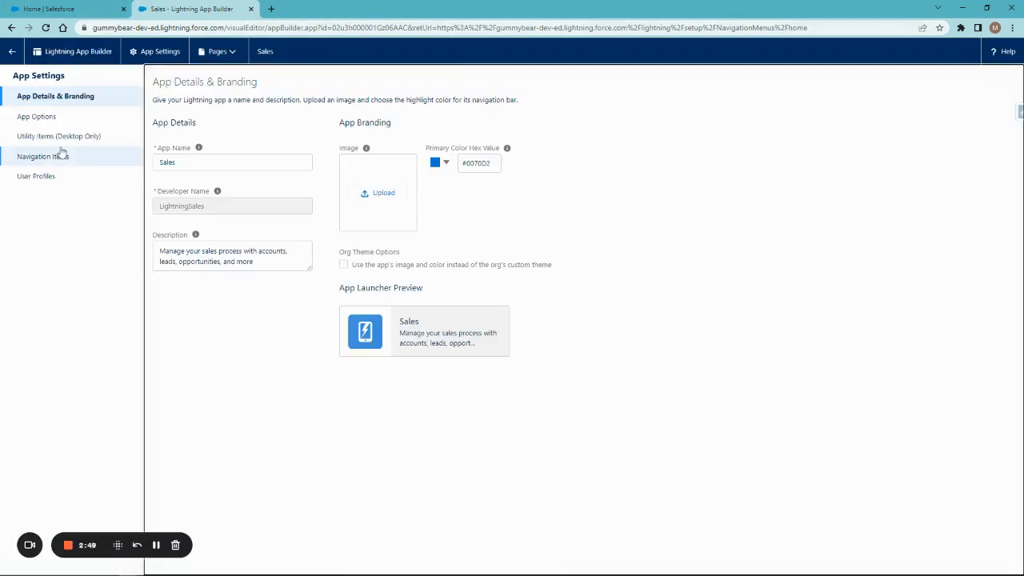
click(37, 157)
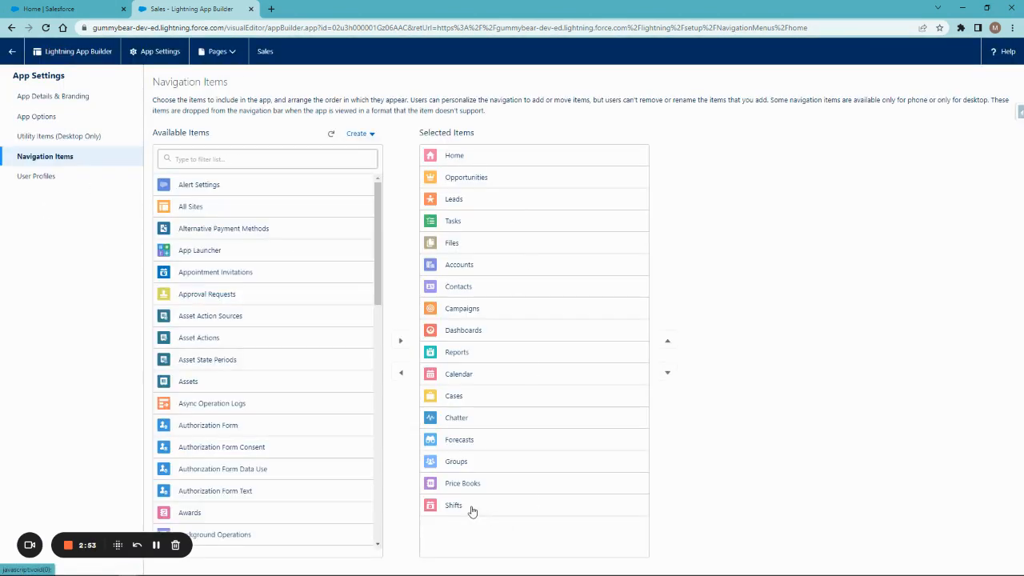
Step: Remove Shifts, Price Books, Groups, Forecasts and Chatter from the Sales app's selected navigation items
click(472, 510)
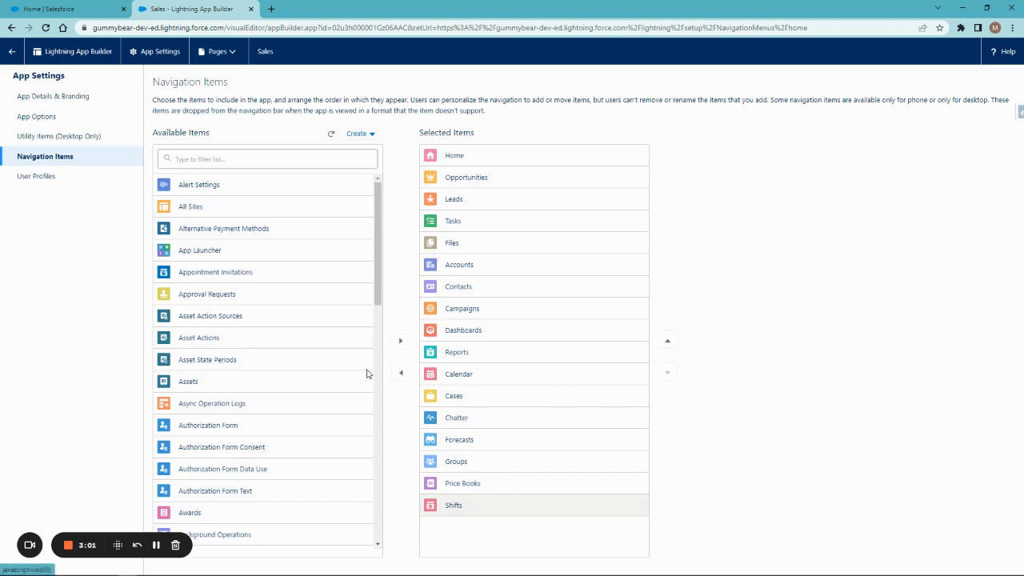
shift+click(487, 487)
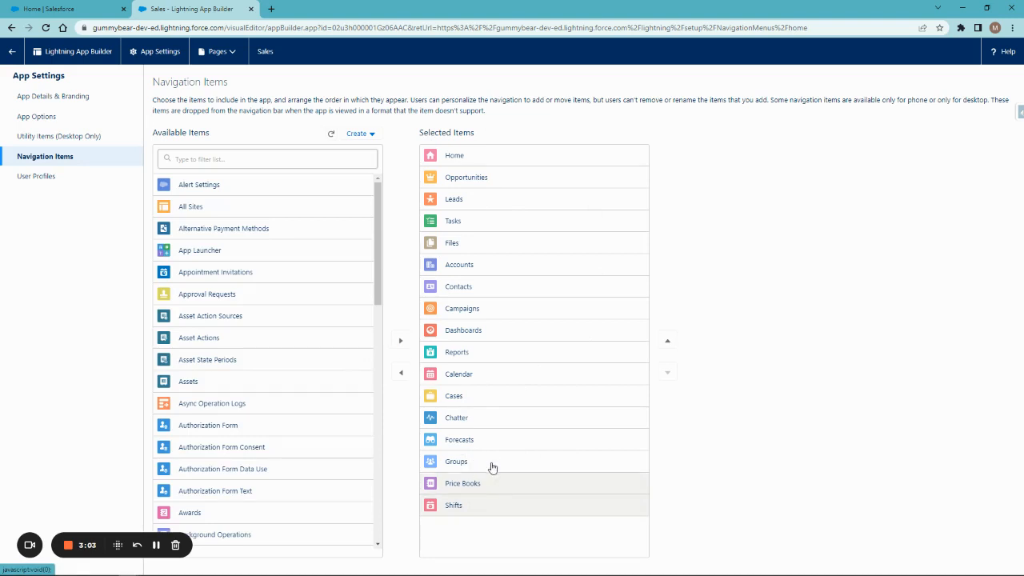
shift+click(492, 468)
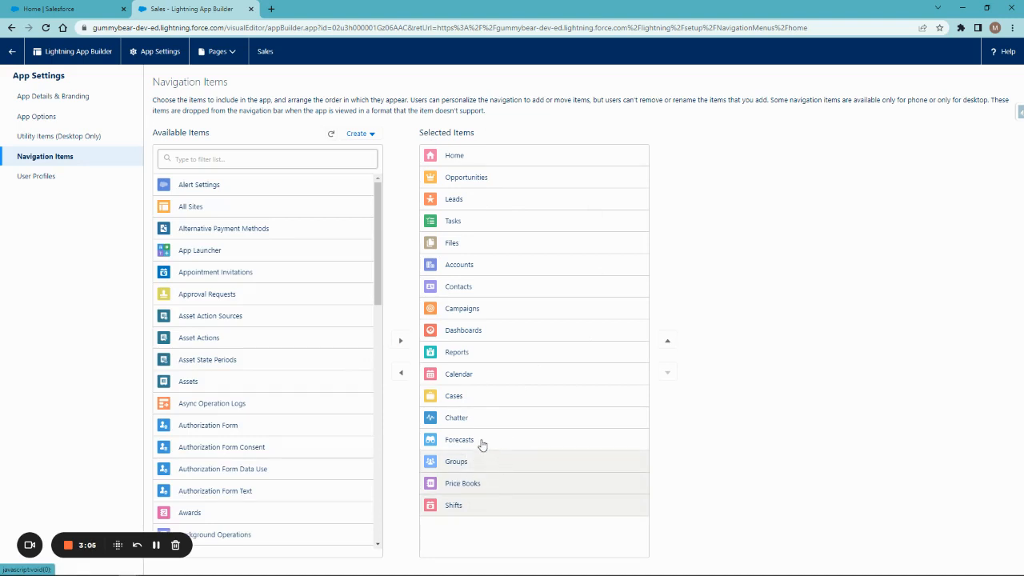
shift+click(482, 440)
shift+click(488, 422)
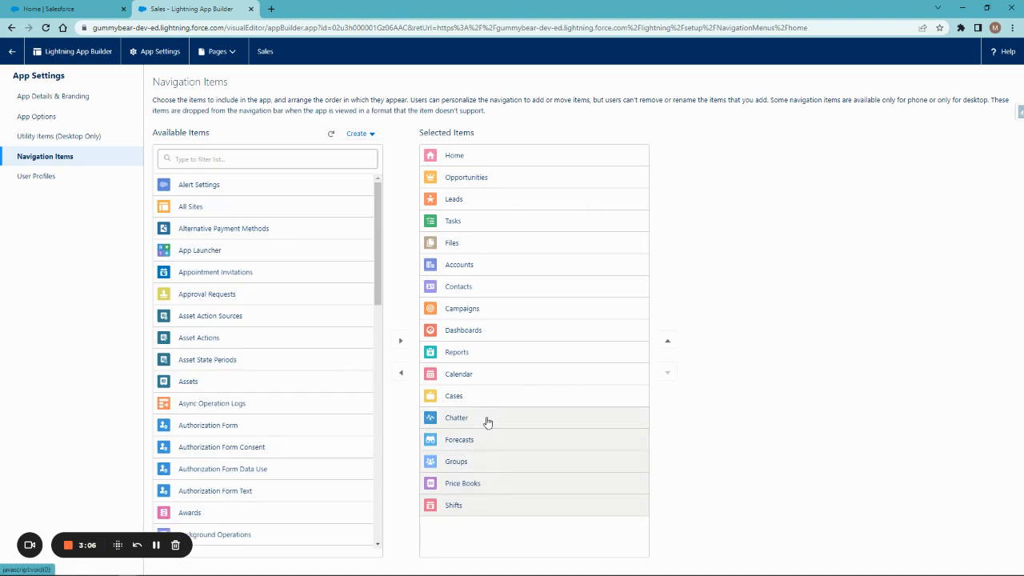
click(402, 373)
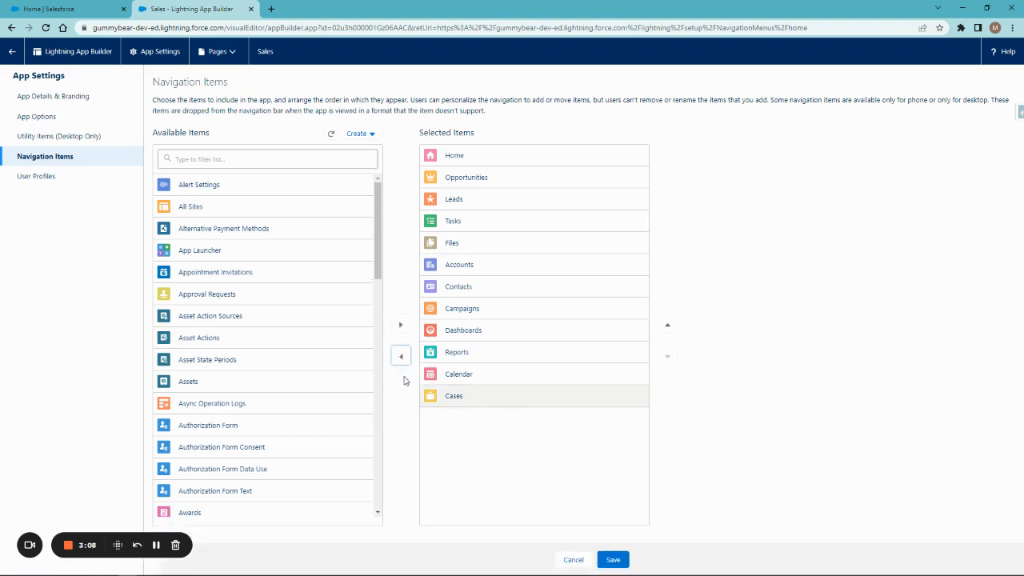
Step: Move Cases up four places in the Sales app's selected items, to directly below Contacts
click(667, 328)
click(668, 329)
click(668, 328)
click(668, 328)
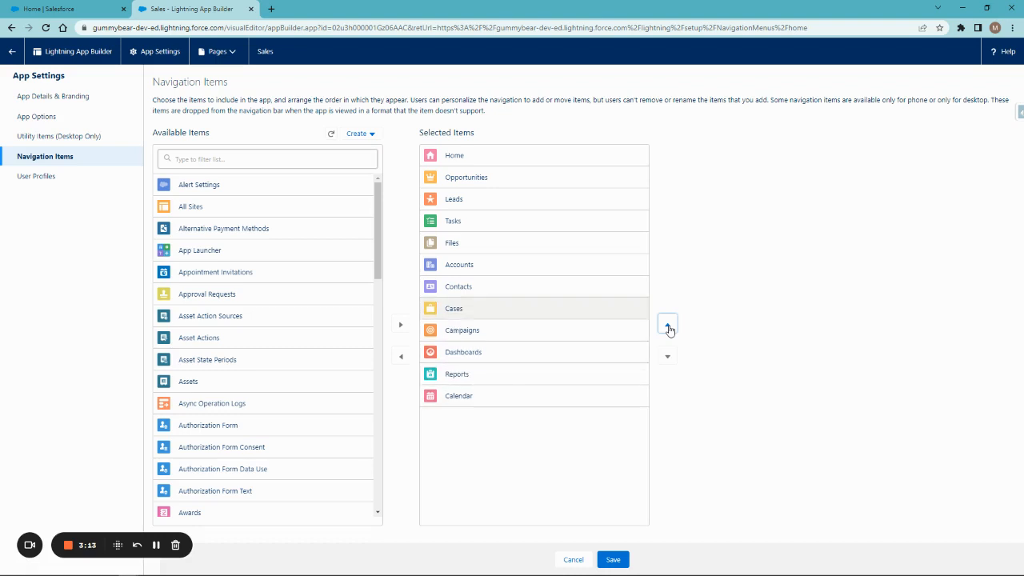
Step: Move Campaigns to the end of the Sales app's selected navigation items, below Calendar, and save the app
click(489, 330)
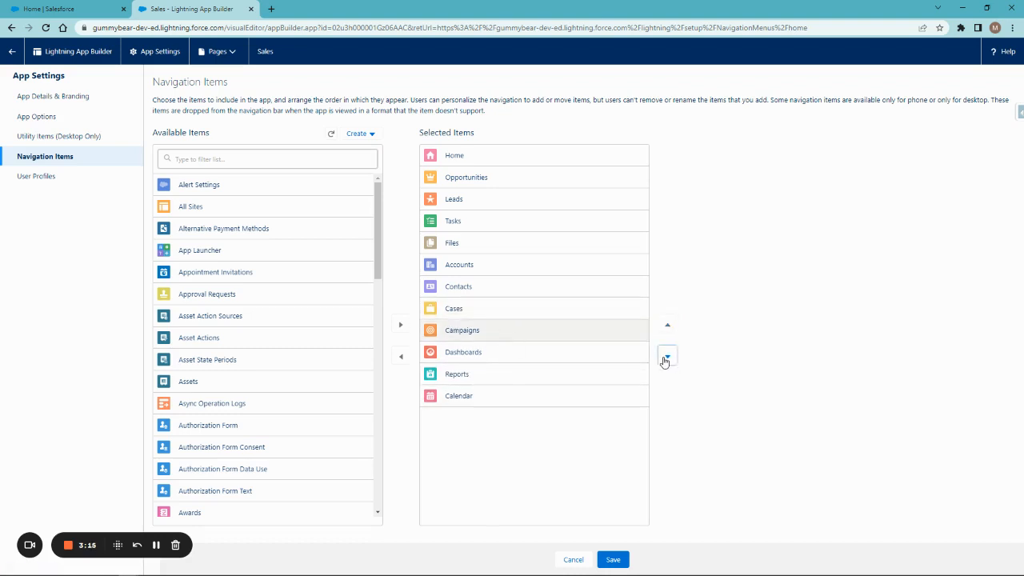
click(666, 357)
click(666, 358)
click(666, 358)
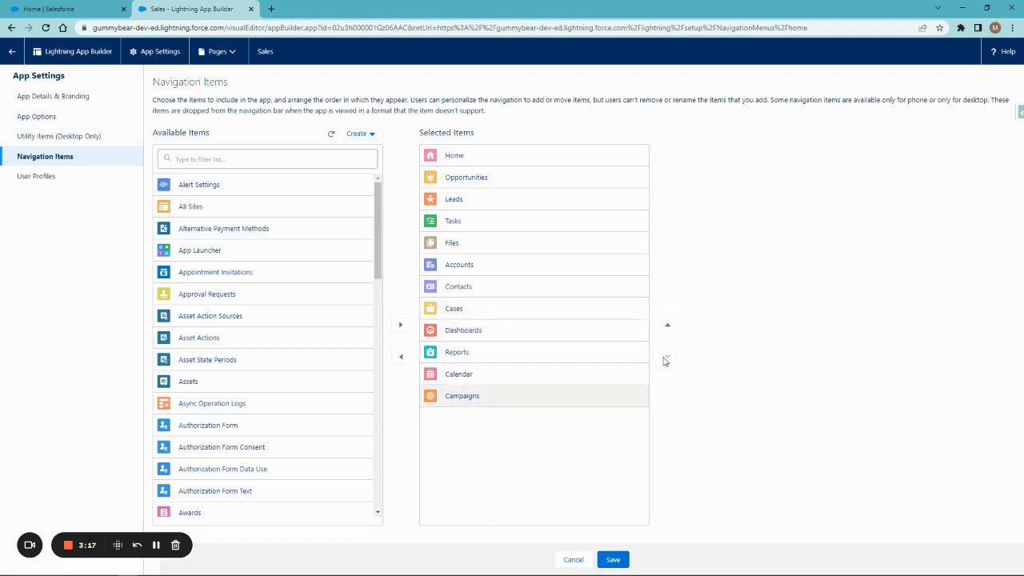
click(476, 375)
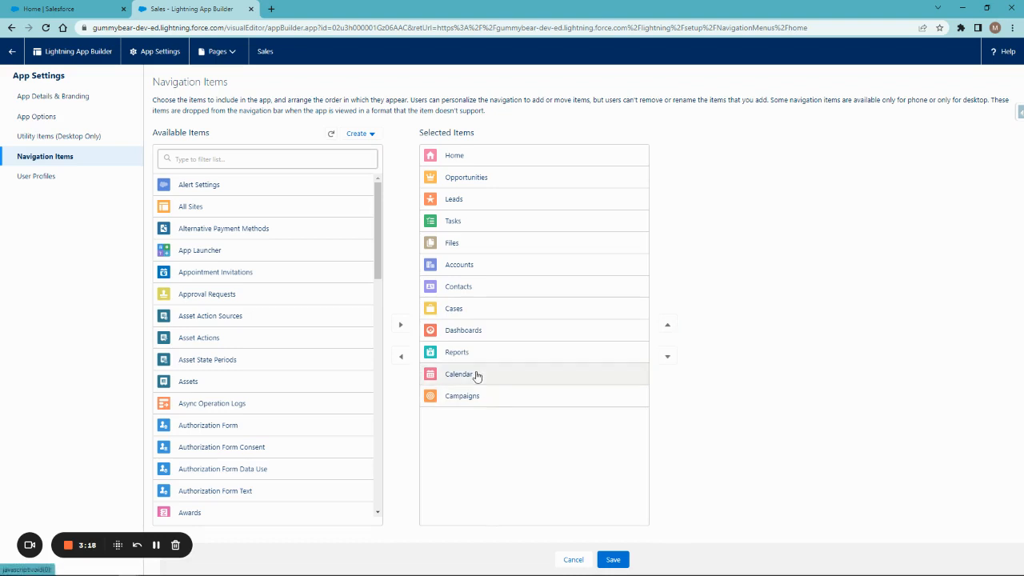
click(612, 560)
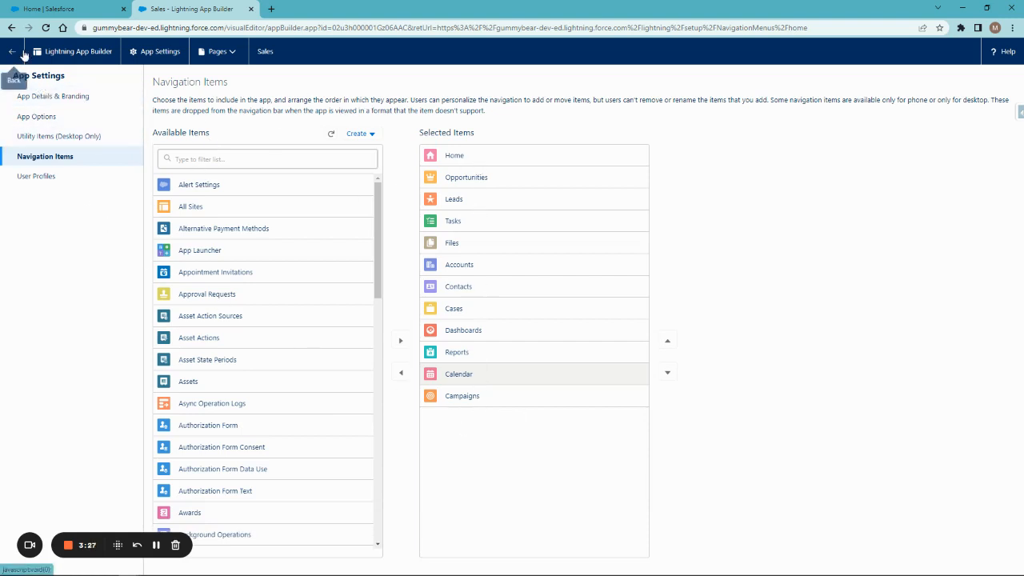
Step: Leave the Lightning App Builder and reload the Sales home page to check the order of its navigation bar
scroll(216, 327, down, 4)
scroll(216, 327, up, 4)
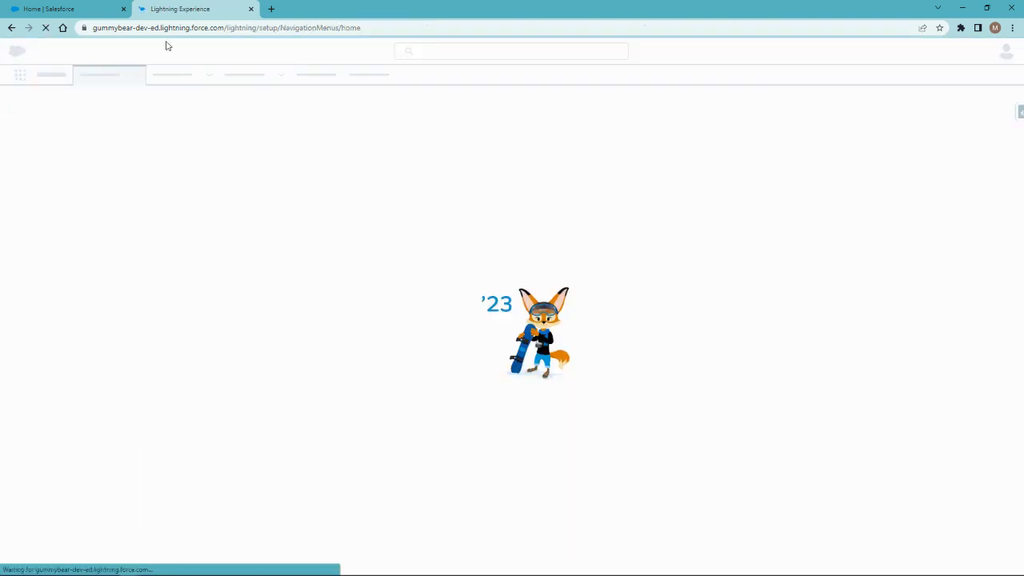
click(68, 9)
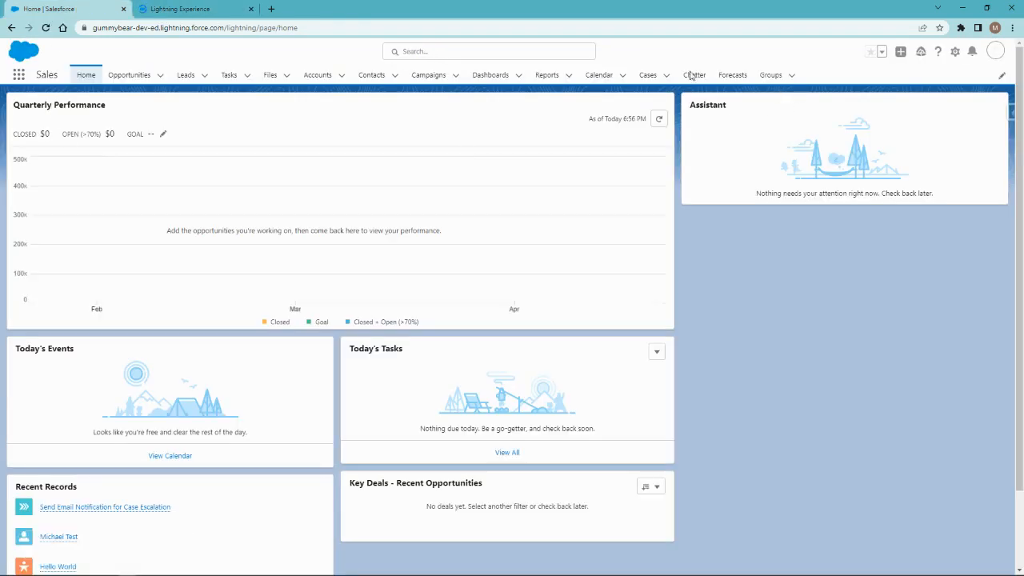
click(46, 28)
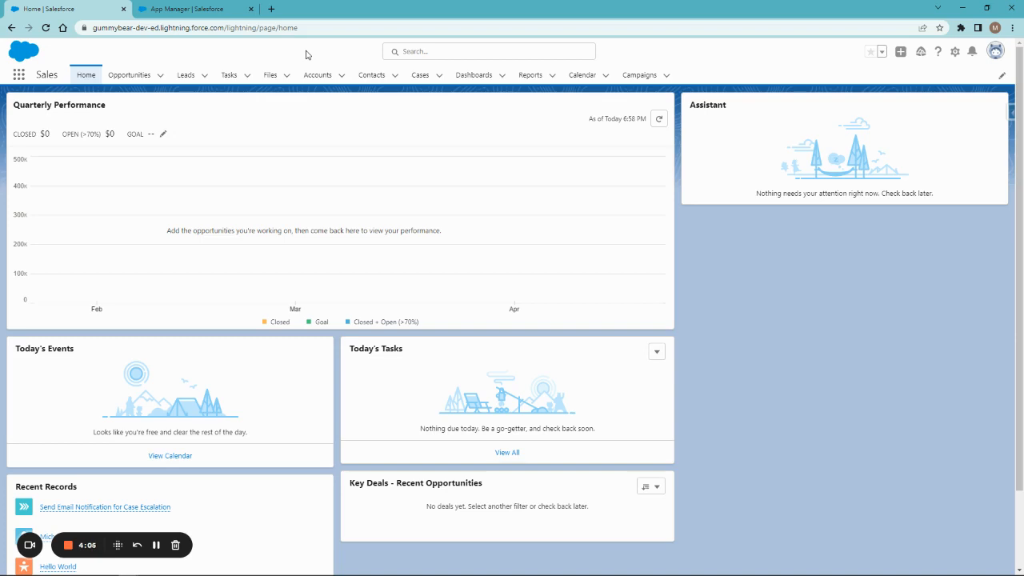
Step: Add Chatter from all available items to the Sales app's personal navigation bar, save the update and dismiss the notification
click(1001, 76)
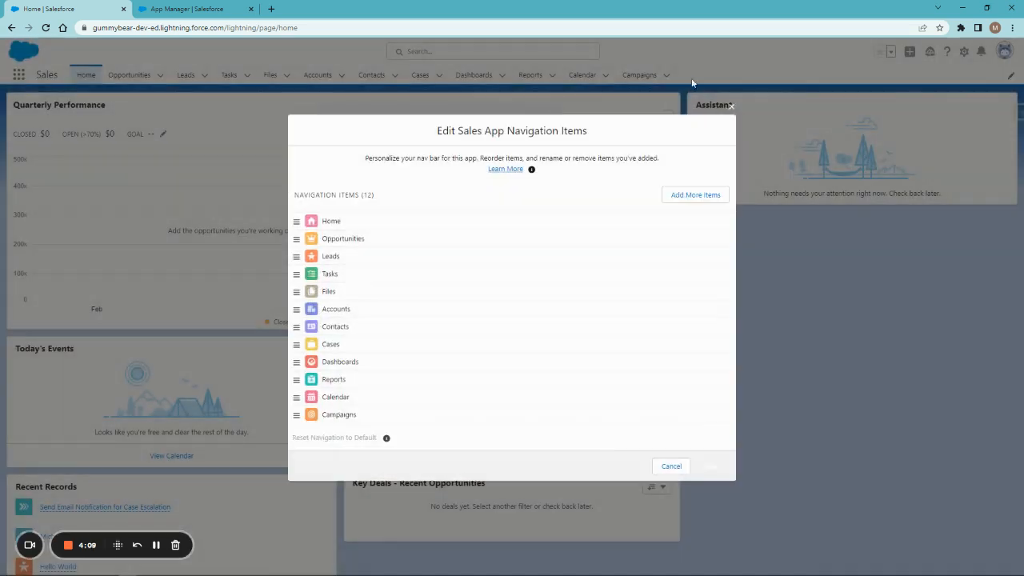
click(692, 201)
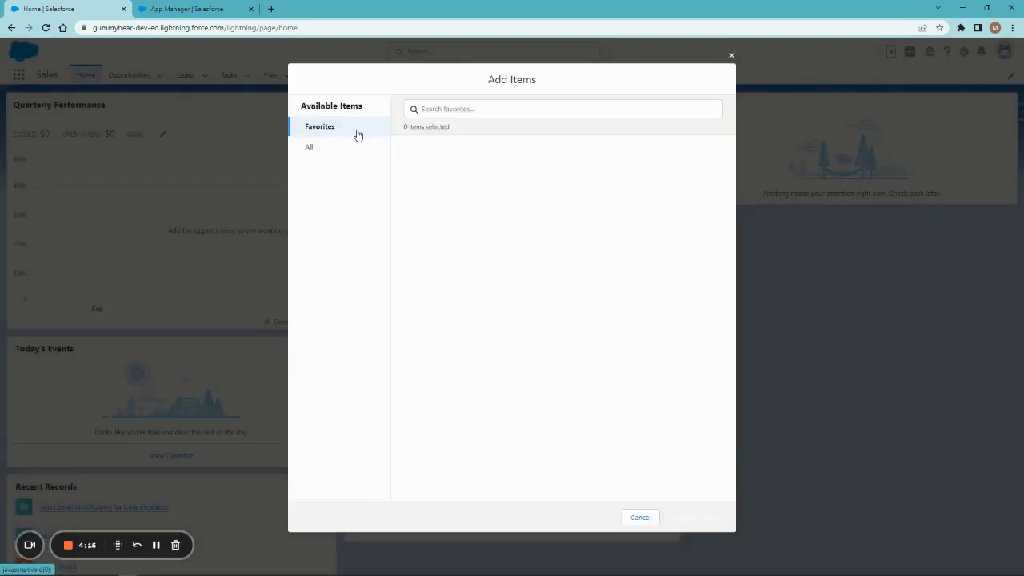
click(311, 148)
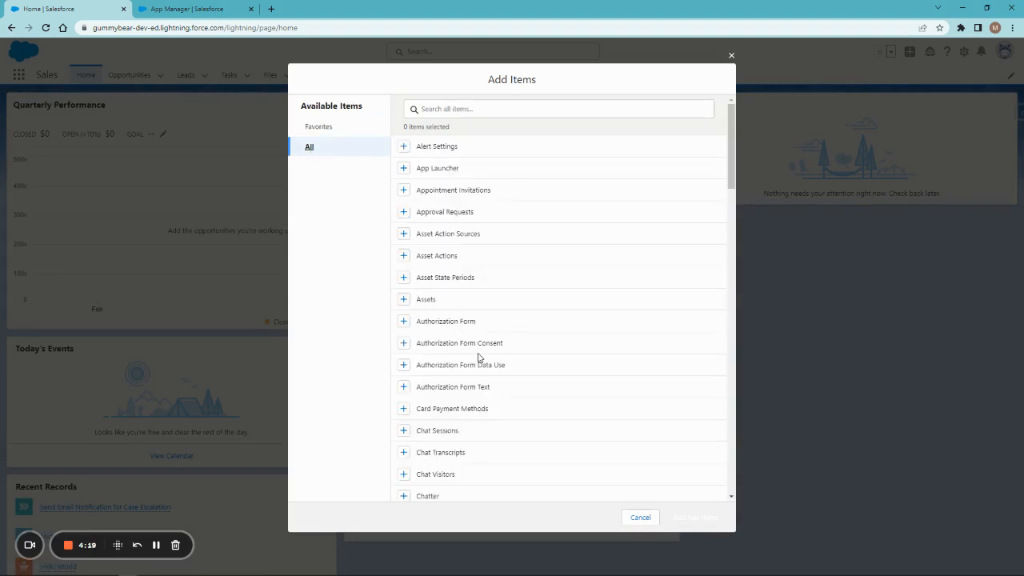
click(497, 105)
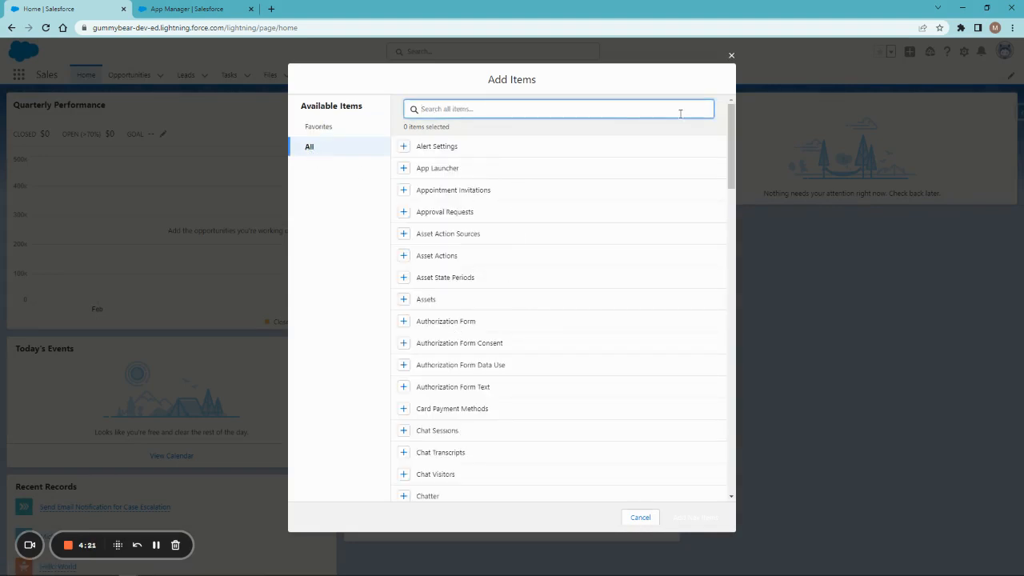
text(chatter)
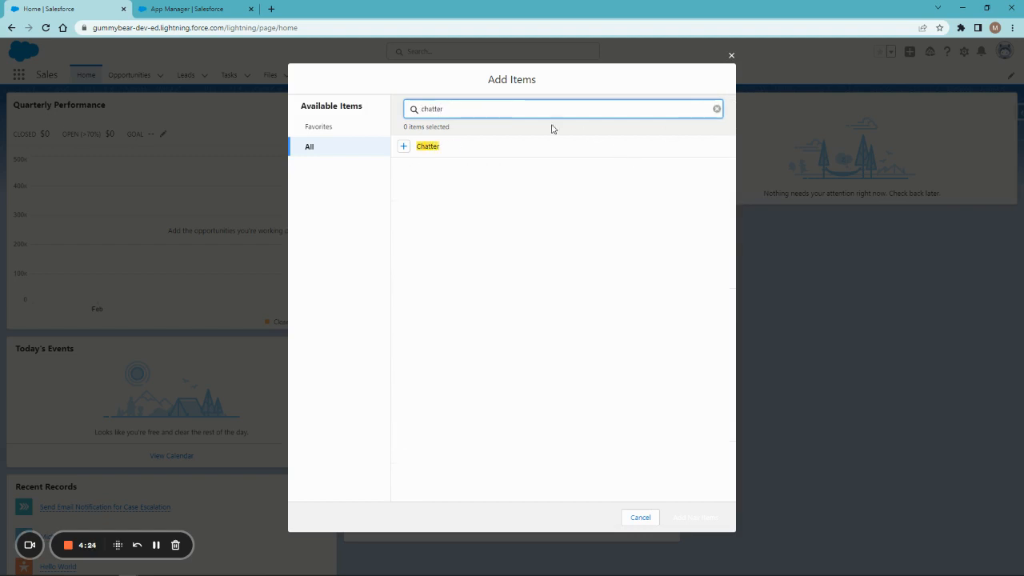
click(403, 147)
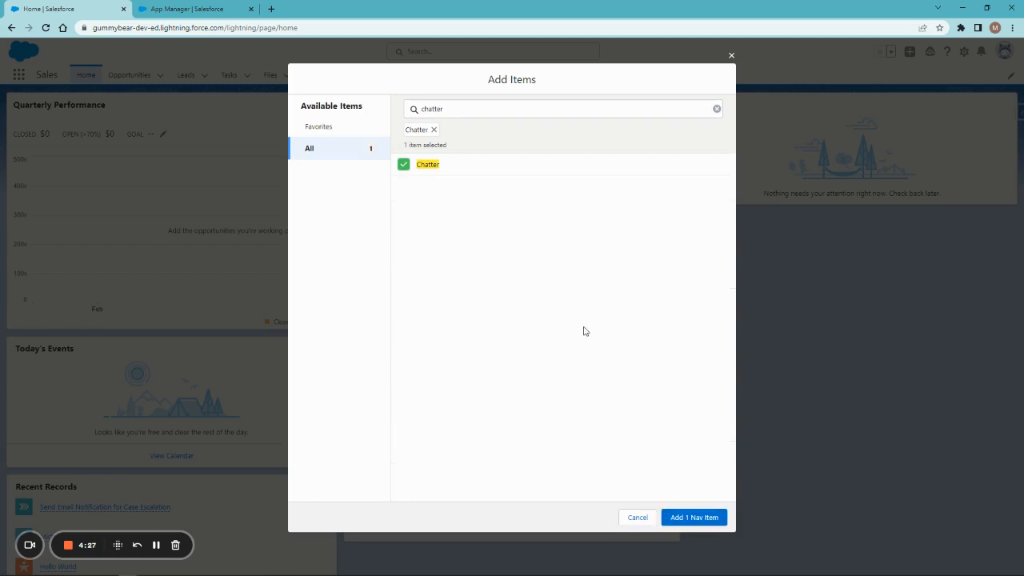
click(689, 519)
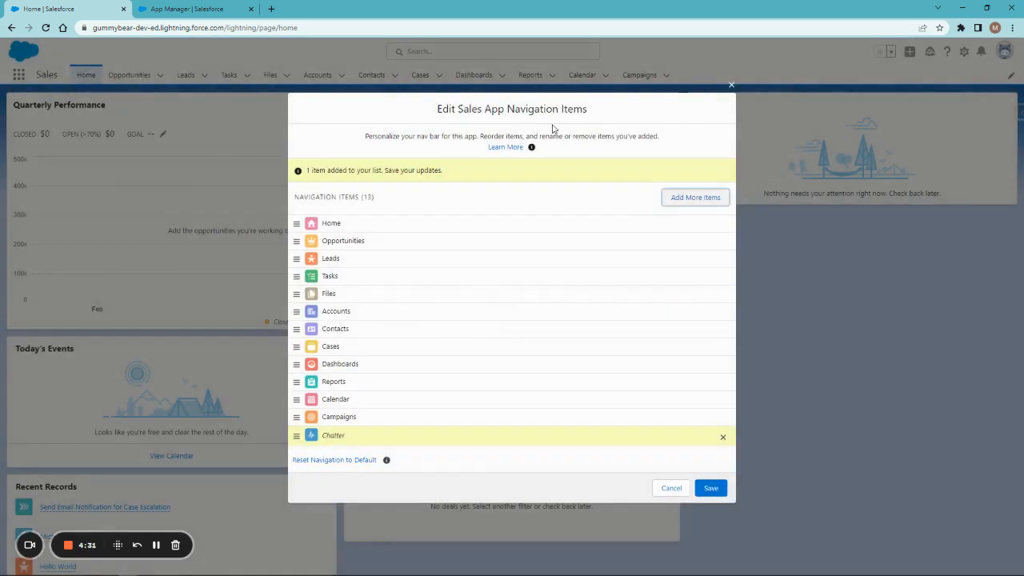
click(711, 490)
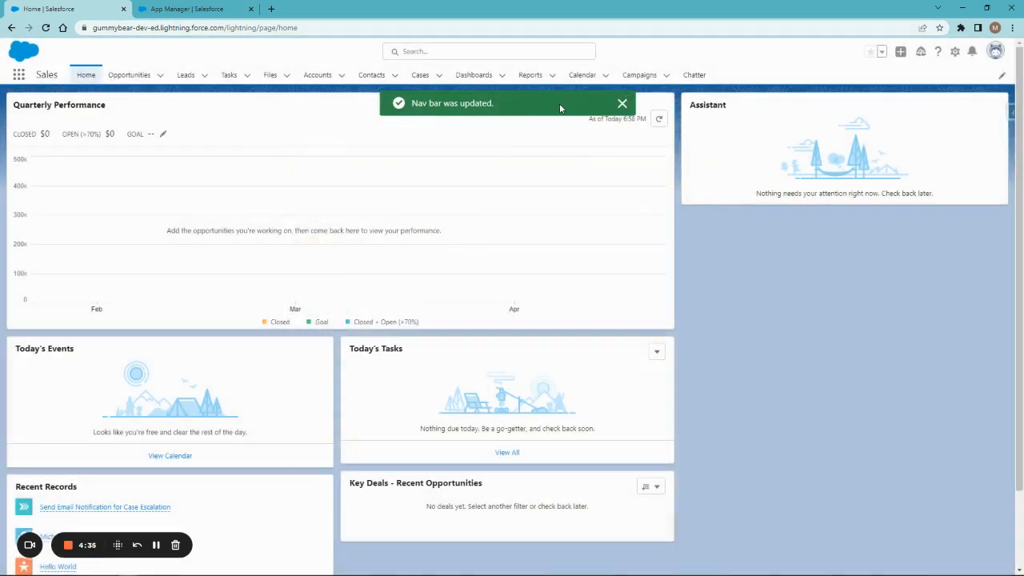
click(622, 103)
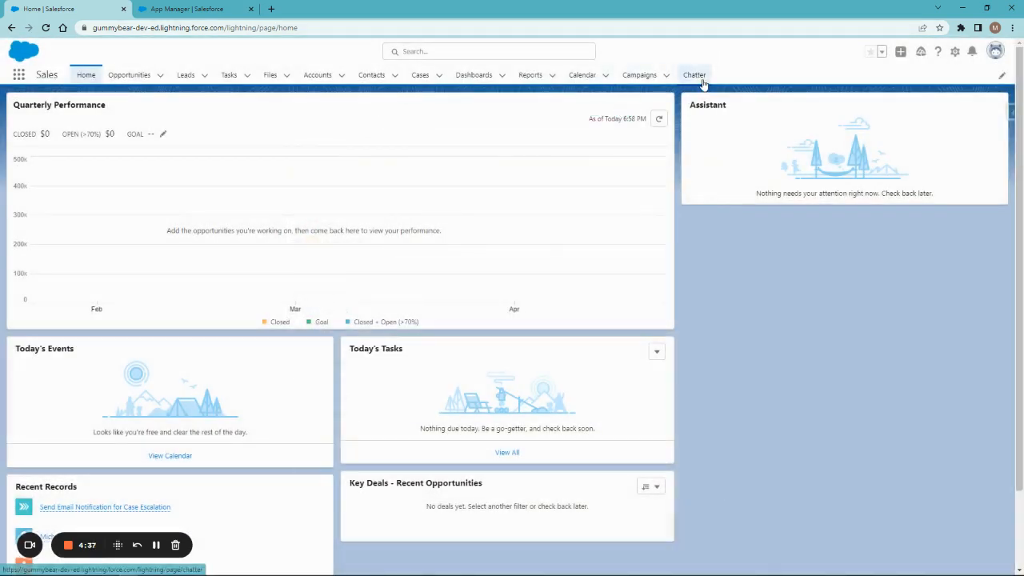
Step: Remove Chatter from the Sales app's personal navigation items and save the change
click(1001, 76)
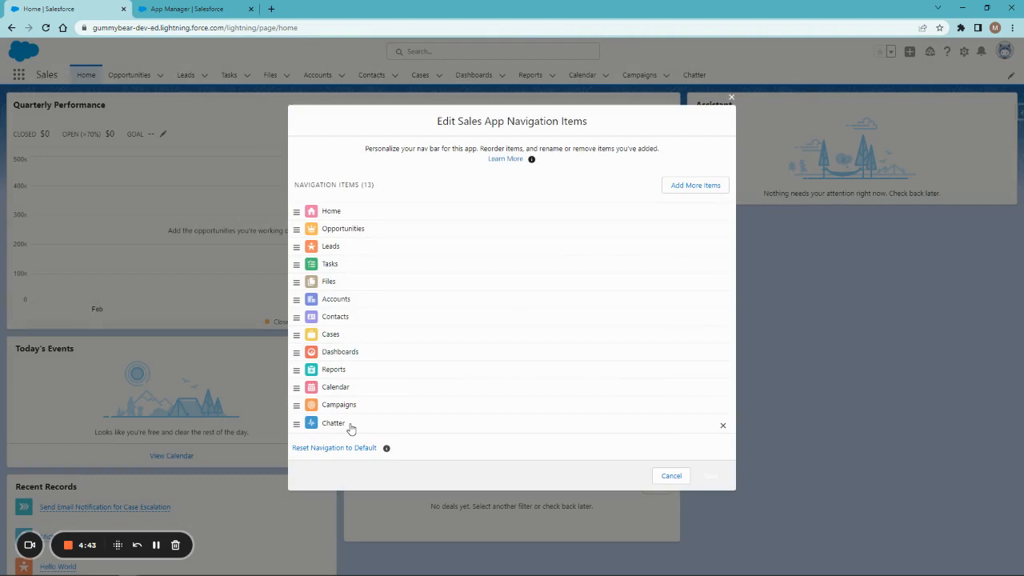
click(722, 426)
click(712, 466)
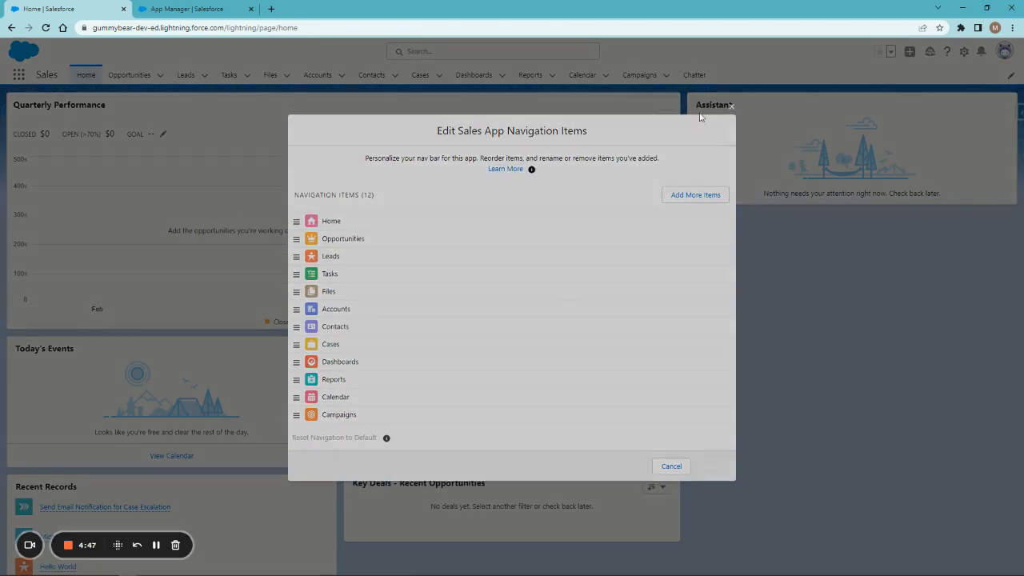